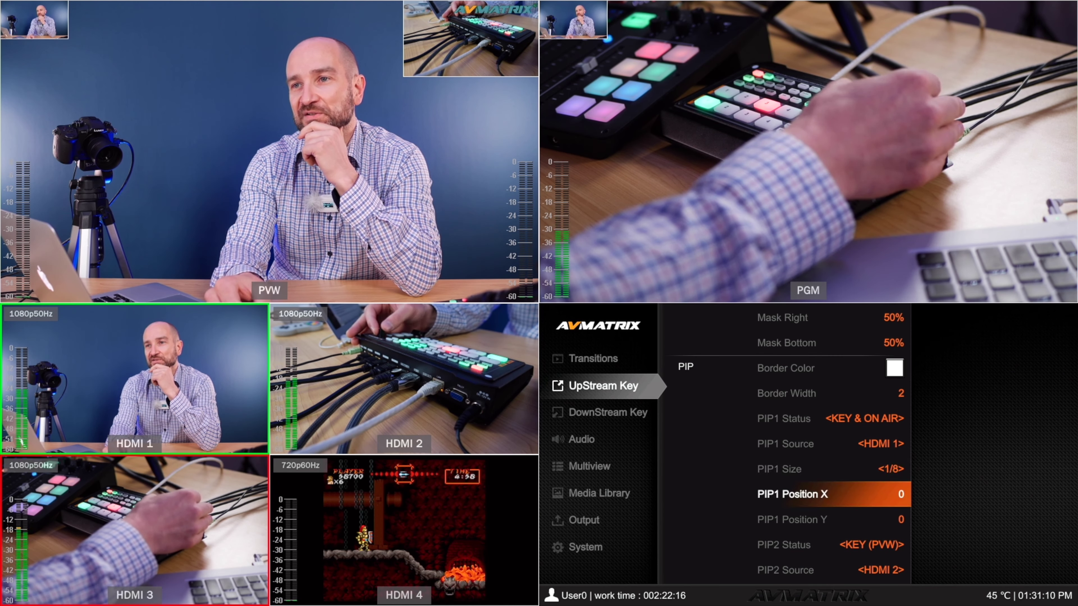
Try shifting PIP1 along its X and Y positions, returning both values to 0
{"action": "scroll", "coordinate": [991, 418], "scroll_direction": "up", "scroll_amount": 7}
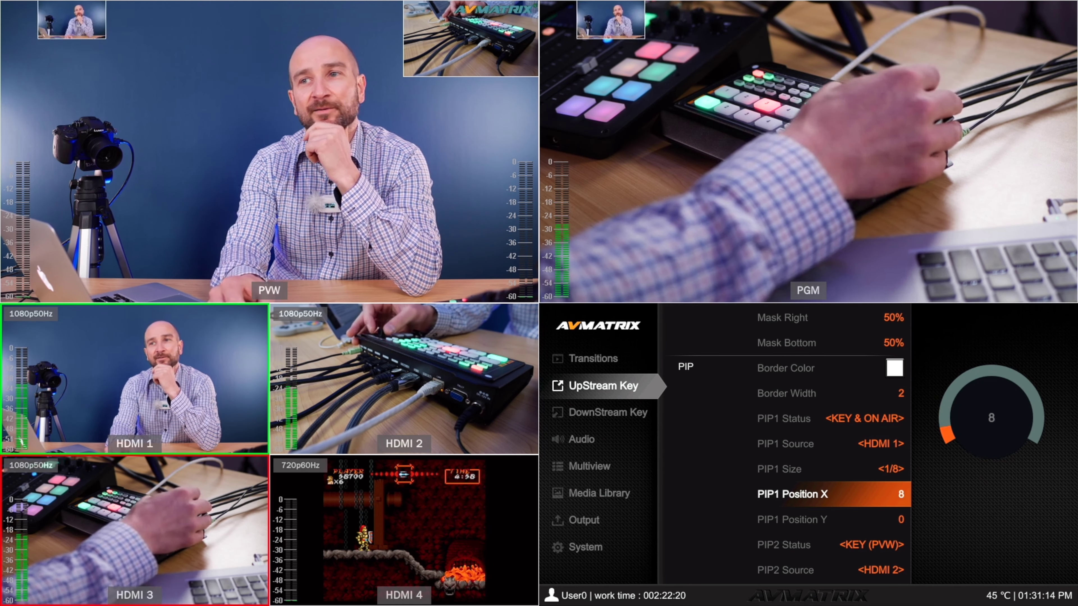
{"action": "scroll", "coordinate": [991, 418], "scroll_direction": "up", "scroll_amount": 9}
{"action": "scroll", "coordinate": [992, 418], "scroll_direction": "down", "scroll_amount": 10}
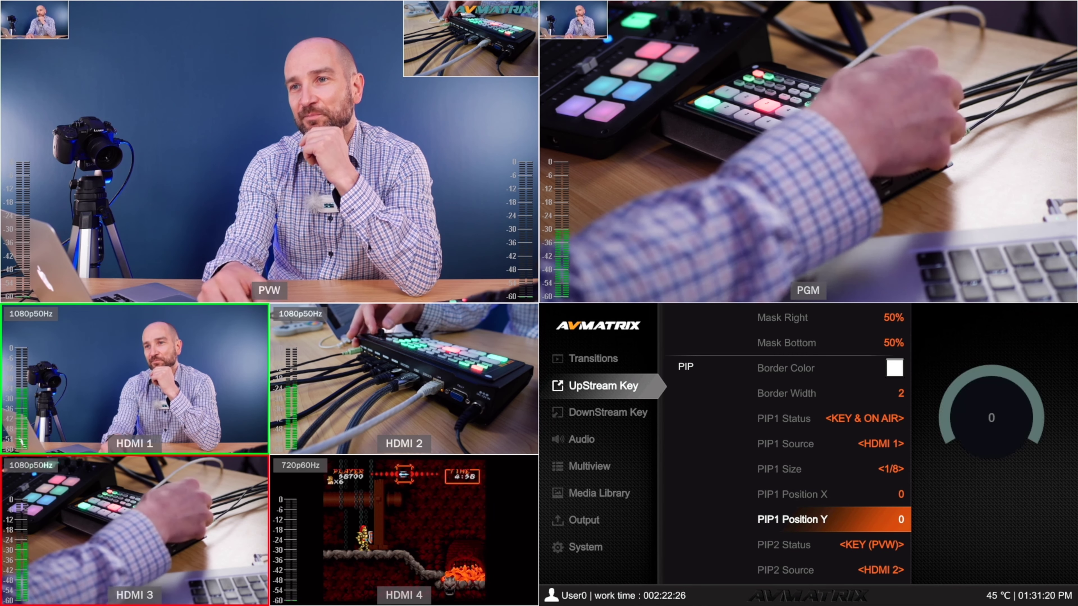
{"action": "scroll", "coordinate": [992, 417], "scroll_direction": "up", "scroll_amount": 18}
{"action": "scroll", "coordinate": [991, 418], "scroll_direction": "down", "scroll_amount": 15}
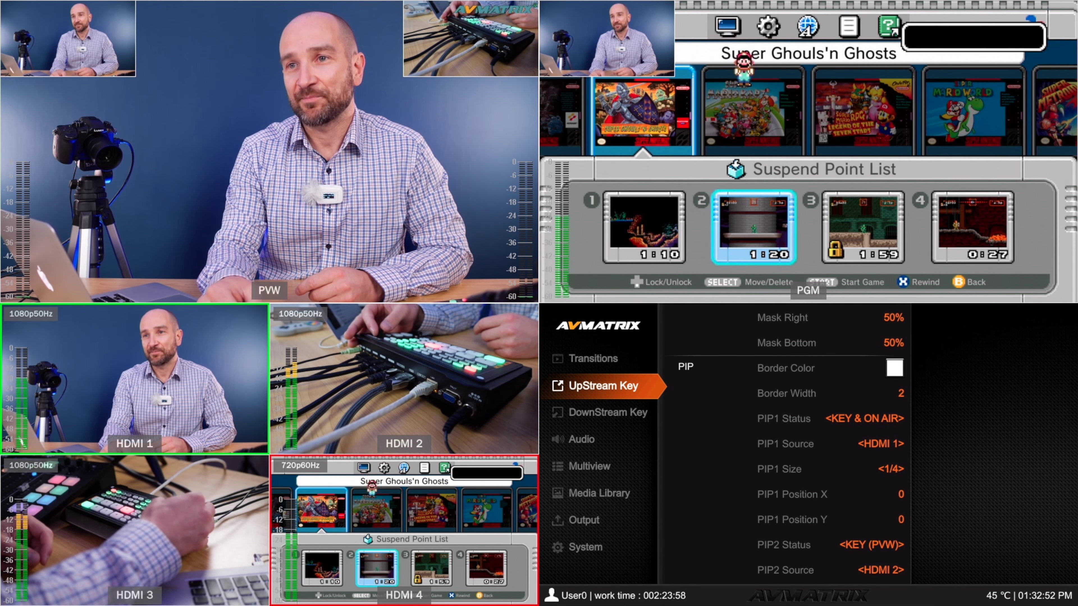
Open the audio settings and examine the enable, AFV, volume and delay options of the master and HDMI channels
{"action": "key", "text": "Down"}
{"action": "key", "text": "Down"}
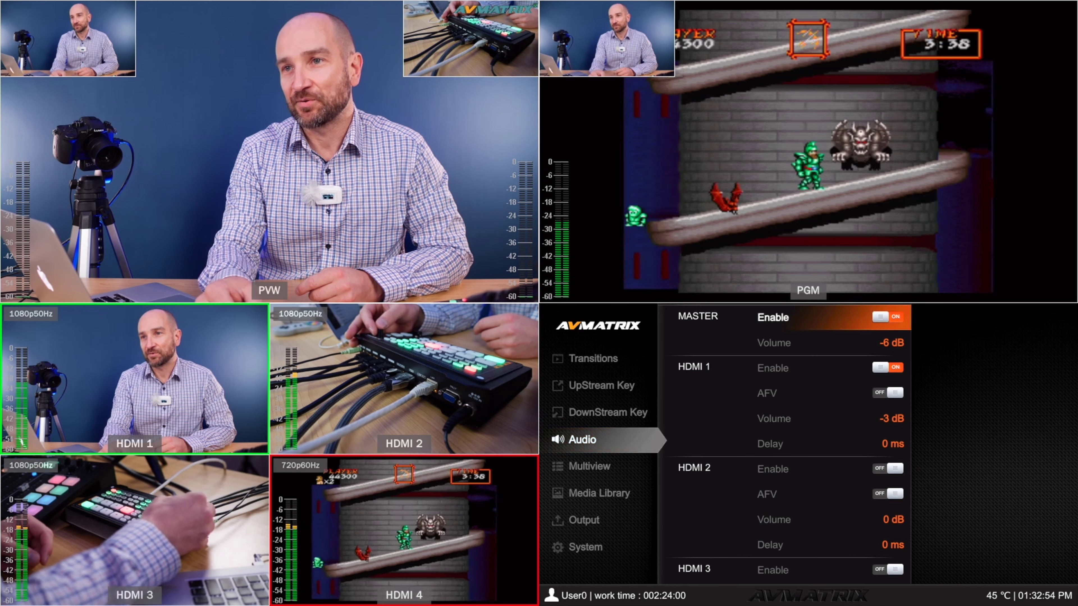
{"action": "key", "text": "Down"}
{"action": "key", "text": "Down"}
{"action": "key", "text": "Down"}
{"action": "key", "text": "Down"}
{"action": "key", "text": "Down"}
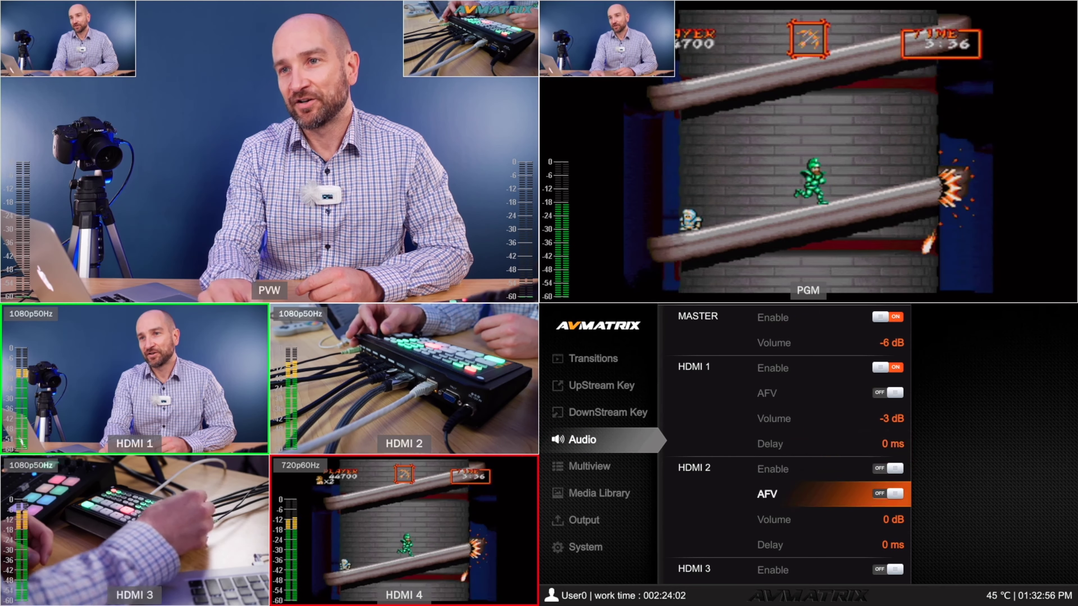
{"action": "key", "text": "Down"}
{"action": "key", "text": "Down"}
{"action": "key", "text": "Down"}
{"action": "key", "text": "Down"}
{"action": "key", "text": "Down"}
{"action": "key", "text": "Down"}
{"action": "key", "text": "Down"}
{"action": "key", "text": "Down"}
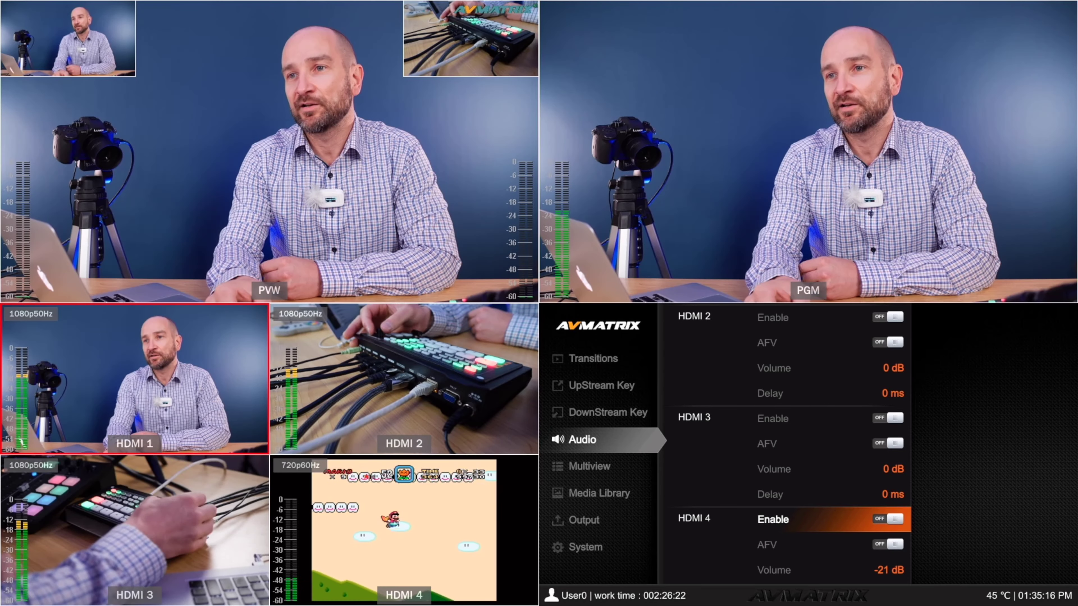
Examine the HDMI 4 and MIC 1 audio options and leave the audio parameter list
{"action": "key", "text": "Down"}
{"action": "key", "text": "Down"}
{"action": "key", "text": "Down"}
{"action": "key", "text": "Down"}
{"action": "key", "text": "Down"}
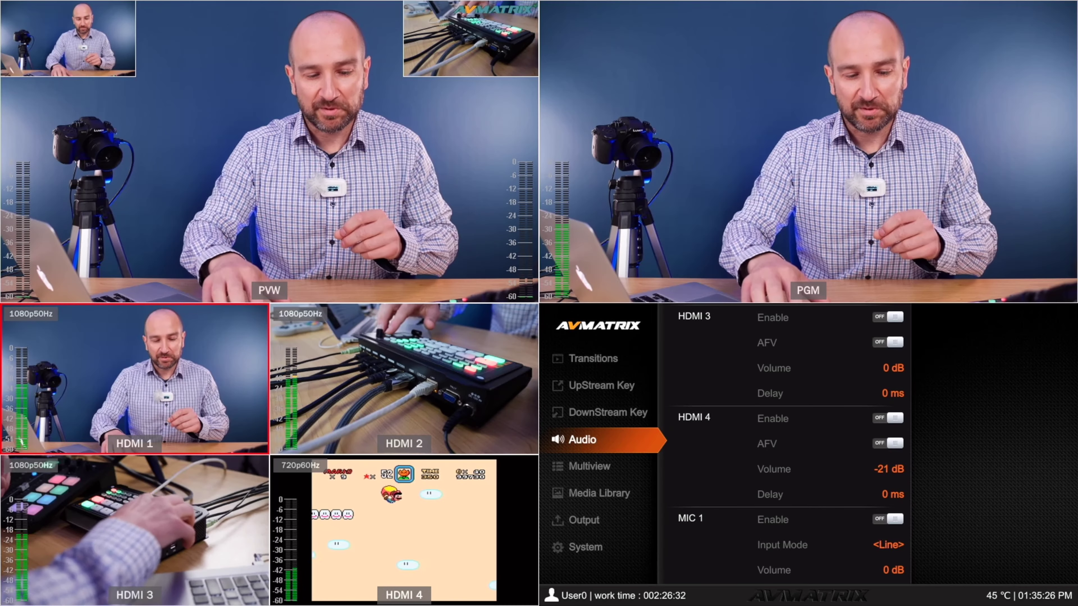
{"action": "key", "text": "Escape"}
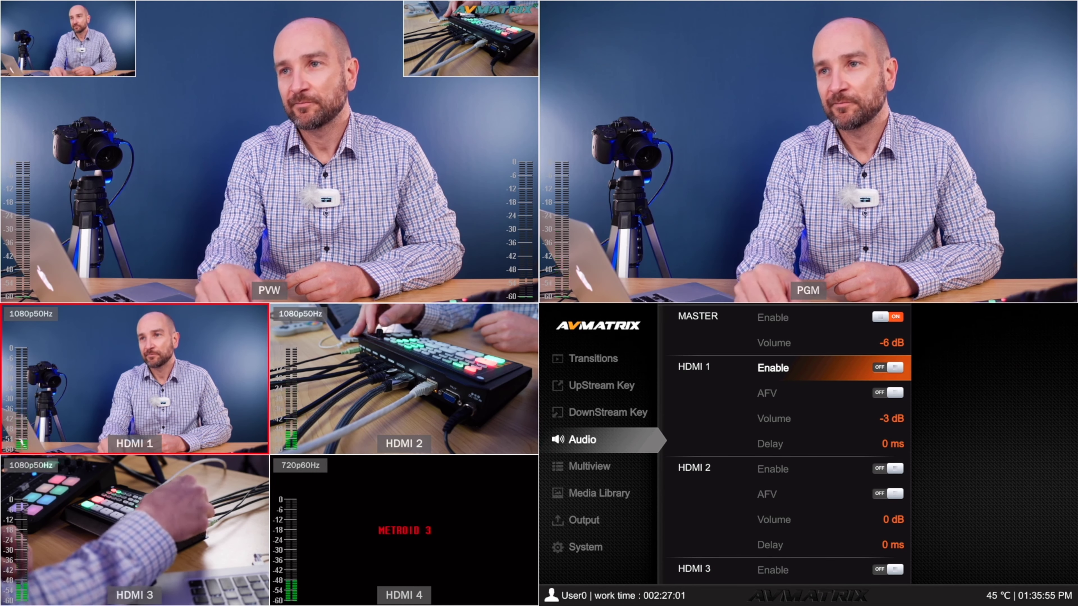
Enable the MIC 1 audio input in the audio settings
{"action": "key", "text": "Down"}
{"action": "key", "text": "Down"}
{"action": "key", "text": "Down"}
{"action": "key", "text": "Down"}
{"action": "key", "text": "Down"}
{"action": "key", "text": "Down"}
{"action": "key", "text": "Down"}
{"action": "key", "text": "Down"}
{"action": "key", "text": "Down"}
{"action": "key", "text": "Down"}
{"action": "key", "text": "Down"}
{"action": "key", "text": "Down"}
{"action": "key", "text": "Down"}
{"action": "key", "text": "Down"}
{"action": "key", "text": "Down"}
{"action": "key", "text": "Down"}
{"action": "key", "text": "Down"}
{"action": "key", "text": "Down"}
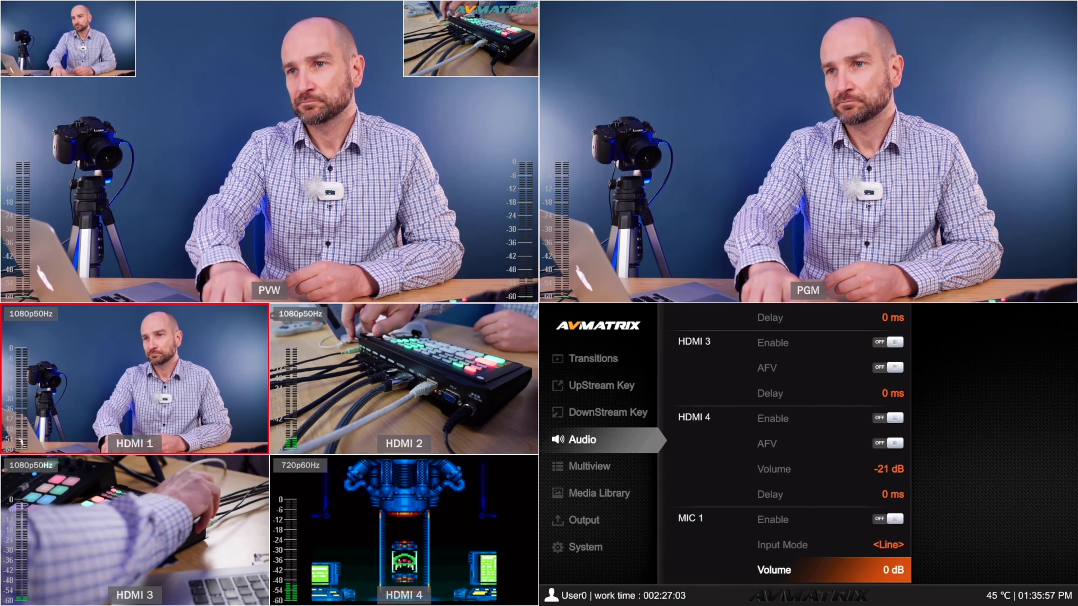
{"action": "key", "text": "Down"}
{"action": "key", "text": "Down"}
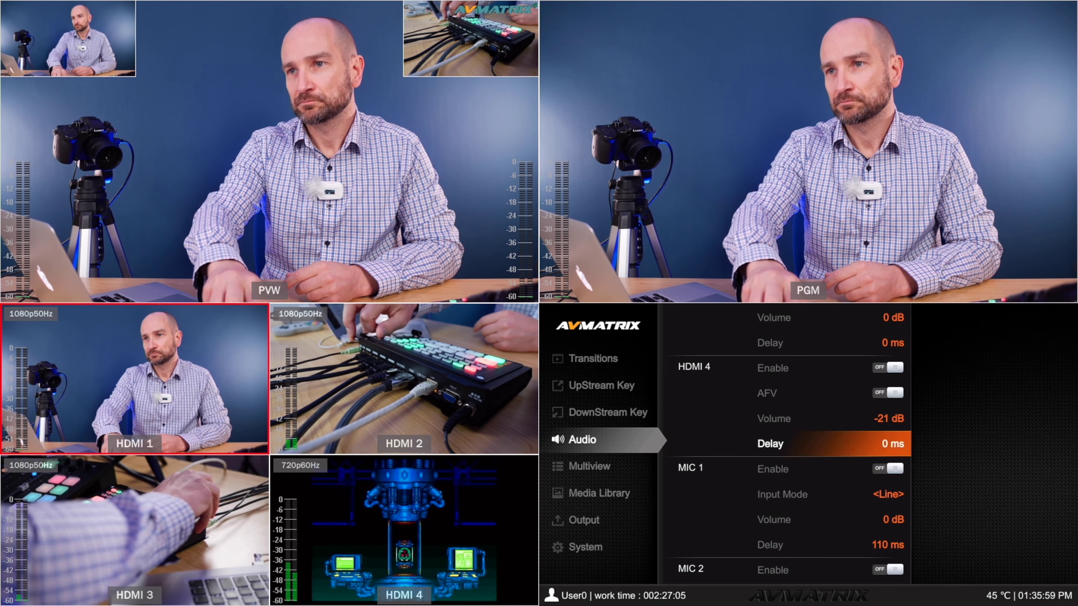
{"action": "key", "text": "Down"}
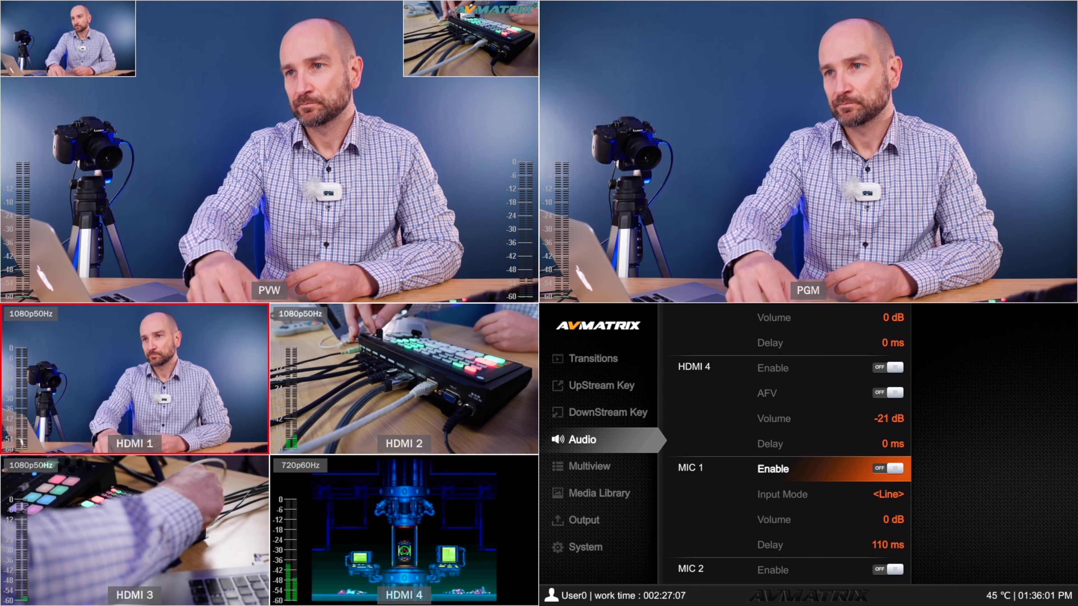
{"action": "key", "text": "Return"}
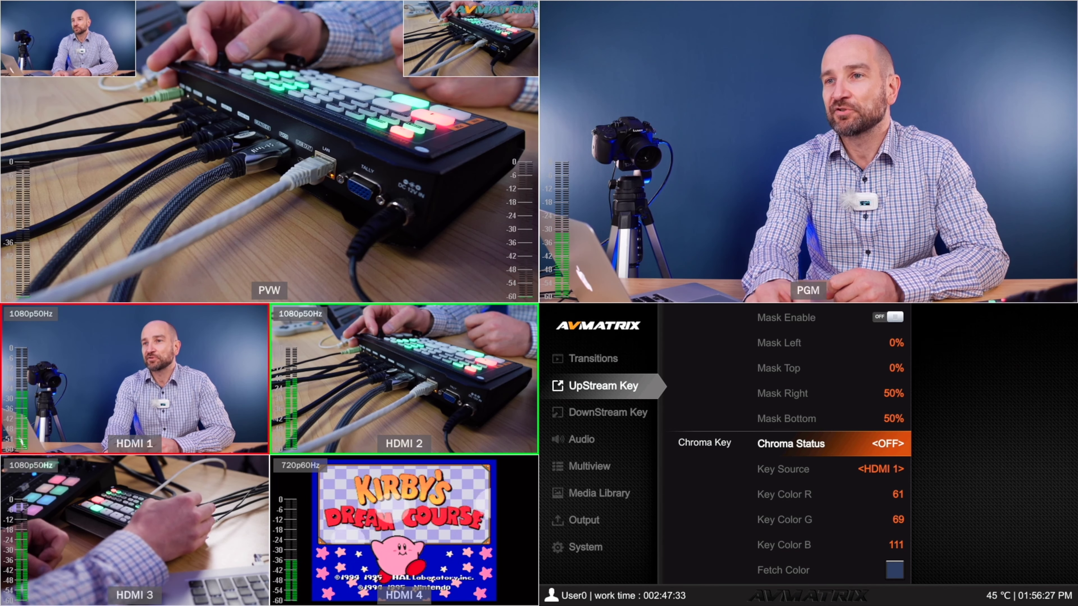
Set the upstream Chroma Key's key source to HDMI 2
{"action": "left_click", "coordinate": [828, 469]}
{"action": "key", "text": "Return"}
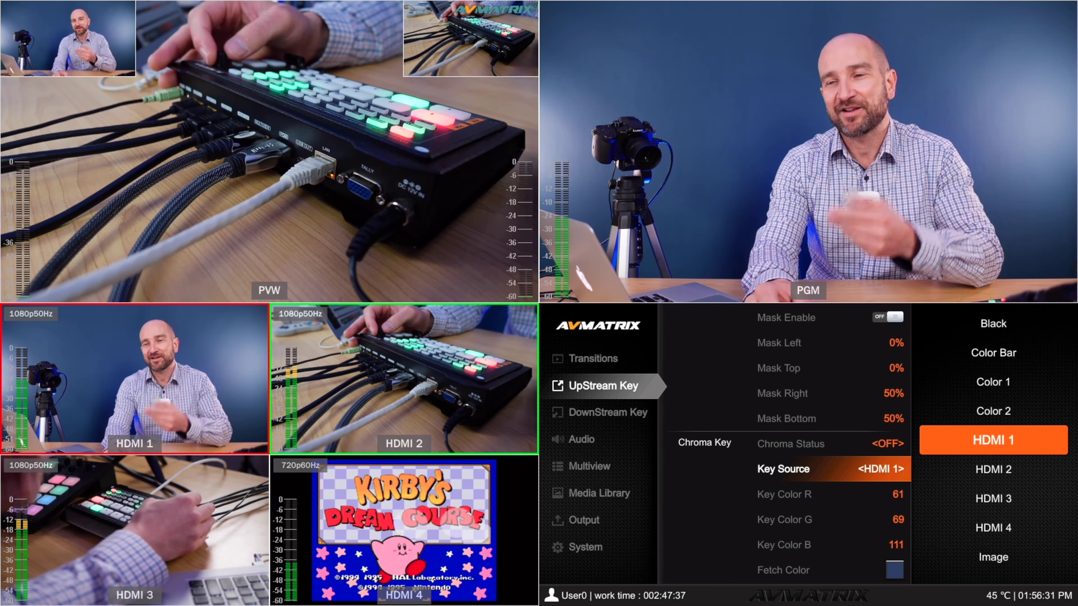
{"action": "key", "text": "Down"}
{"action": "key", "text": "Down"}
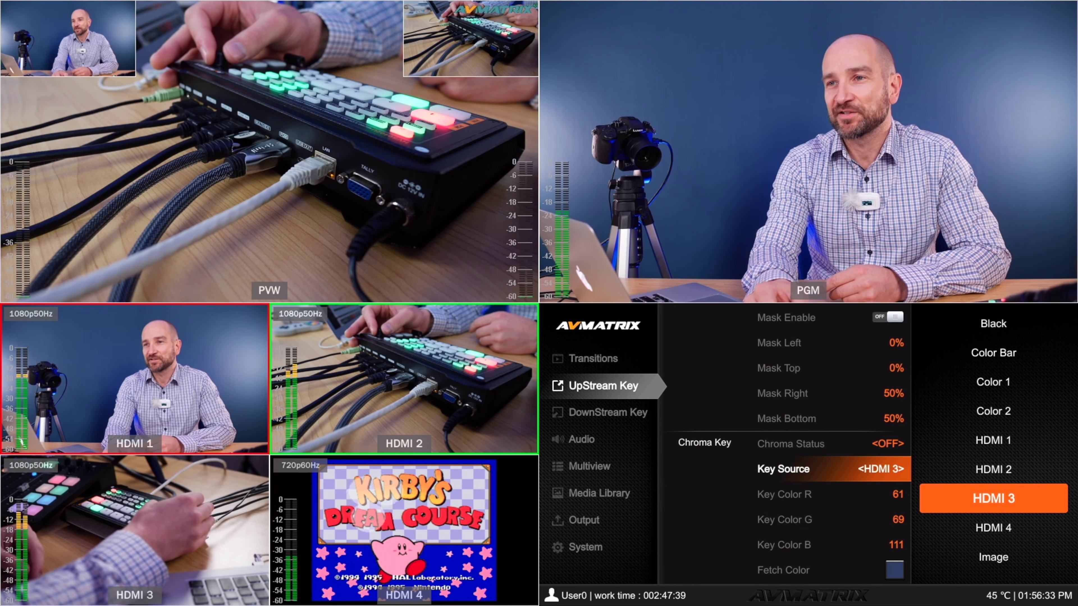
{"action": "key", "text": "Up"}
{"action": "key", "text": "Up"}
{"action": "key", "text": "Up"}
{"action": "key", "text": "Up"}
{"action": "key", "text": "Up"}
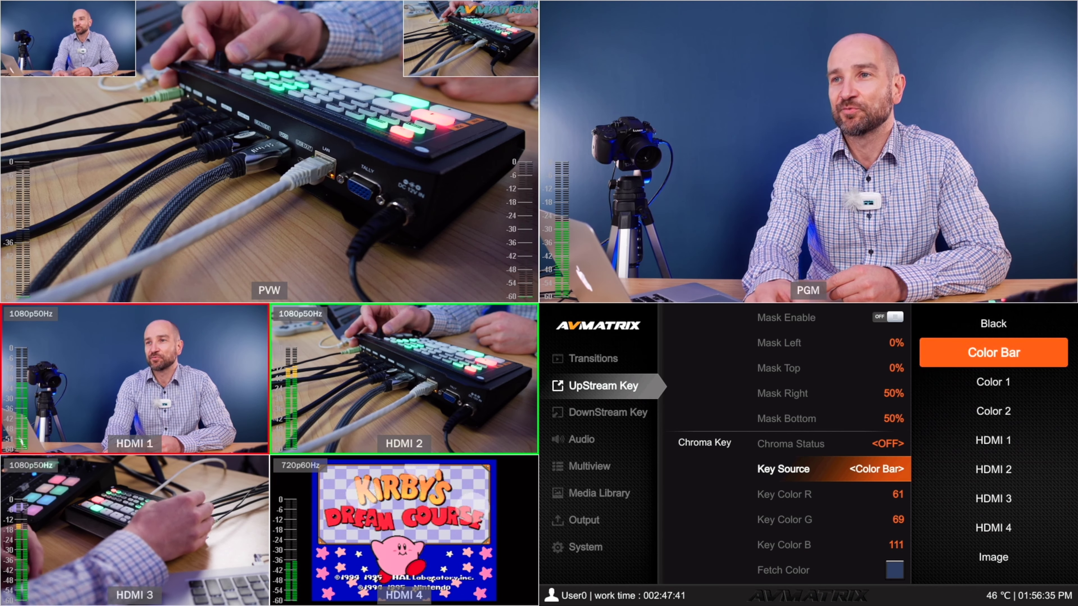
{"action": "key", "text": "Up"}
{"action": "key", "text": "Down"}
{"action": "key", "text": "Down"}
{"action": "key", "text": "Down"}
{"action": "key", "text": "Down"}
{"action": "key", "text": "Down"}
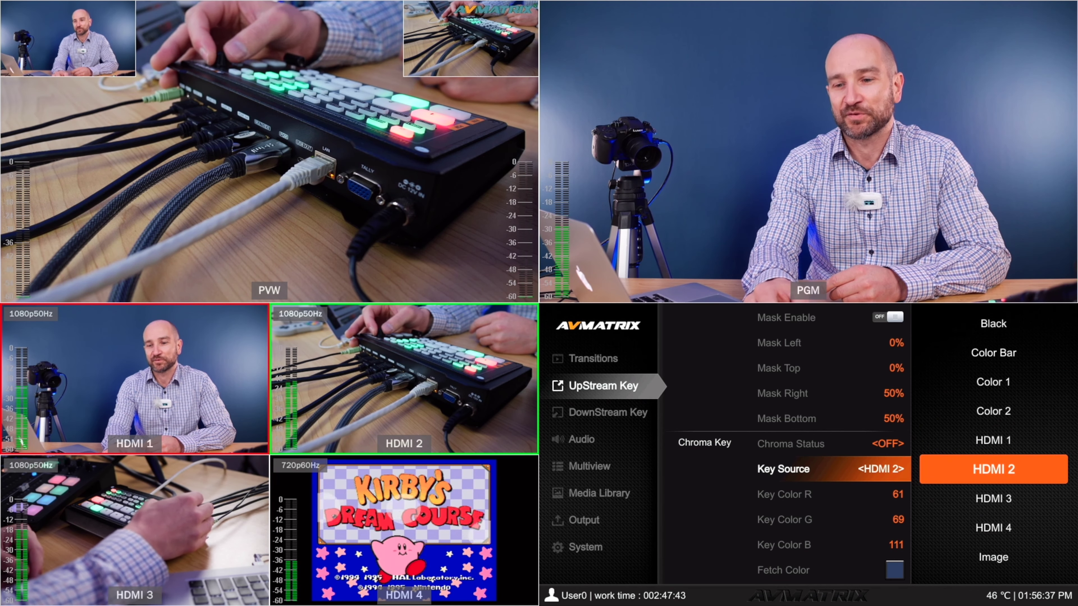
{"action": "key", "text": "Return"}
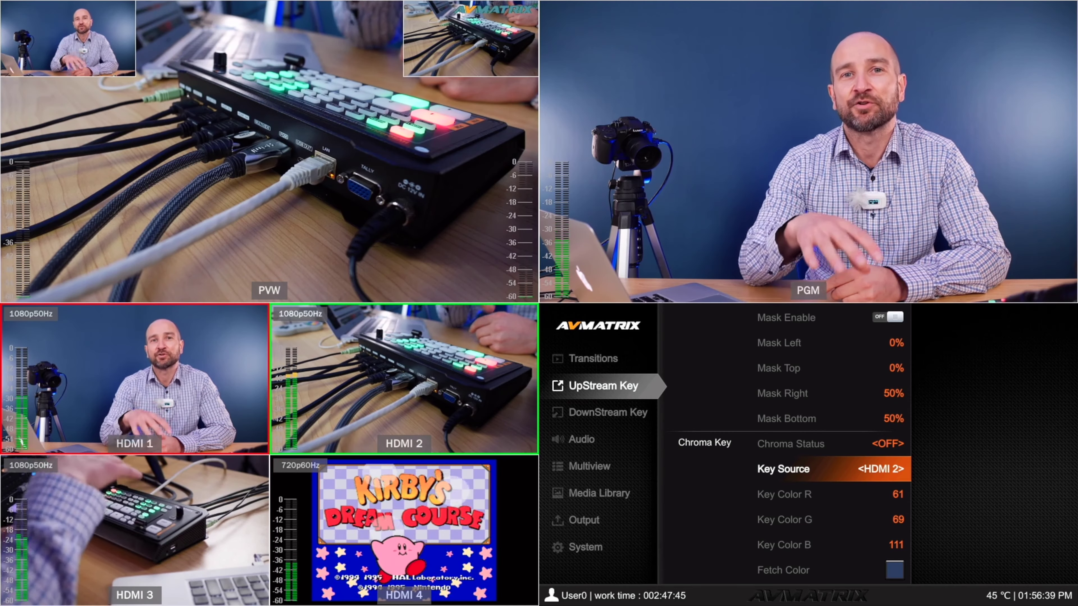